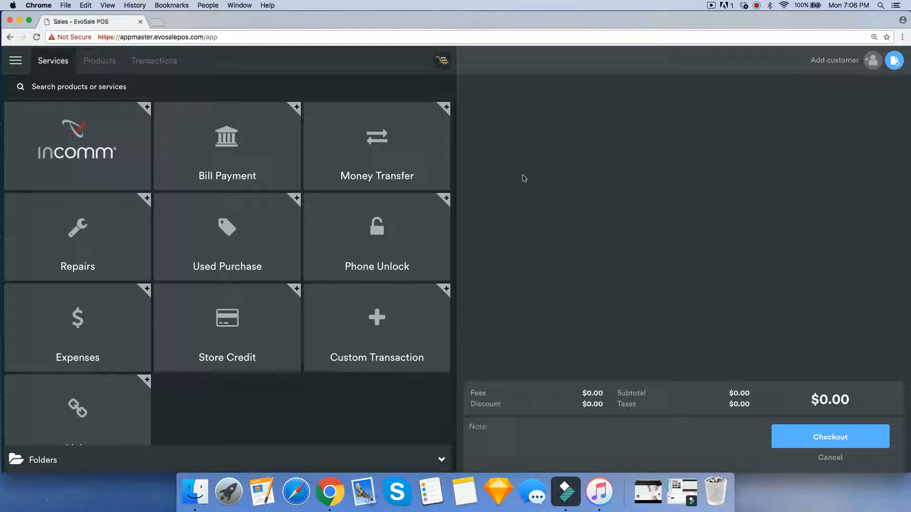
# Open the product inventory page
pyautogui.click(17, 60)
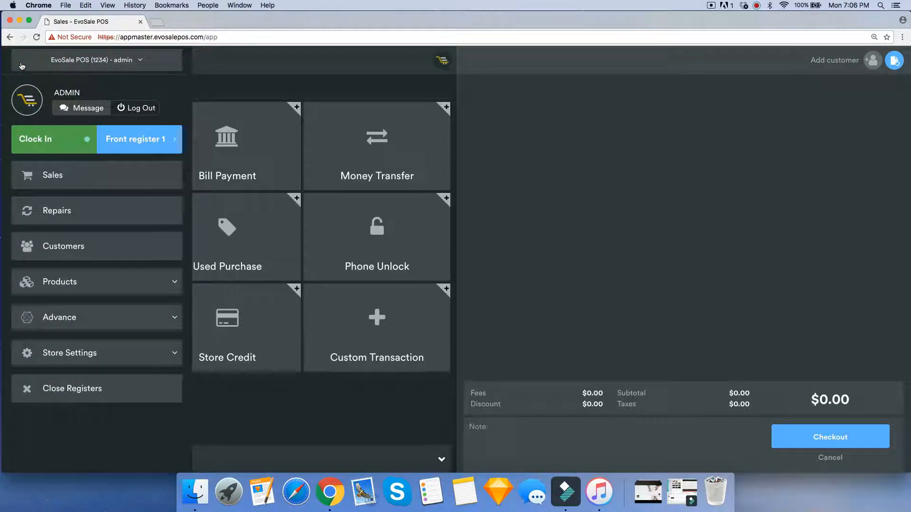
pyautogui.click(73, 290)
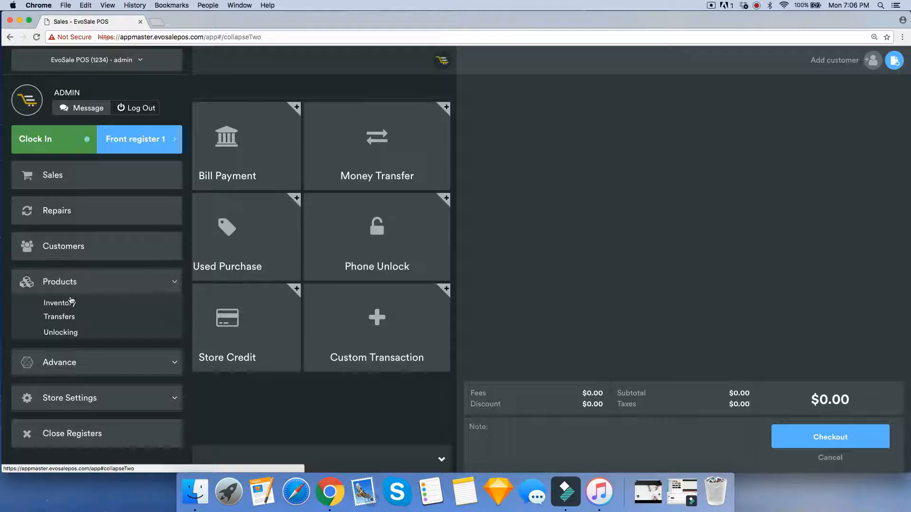
pyautogui.click(59, 303)
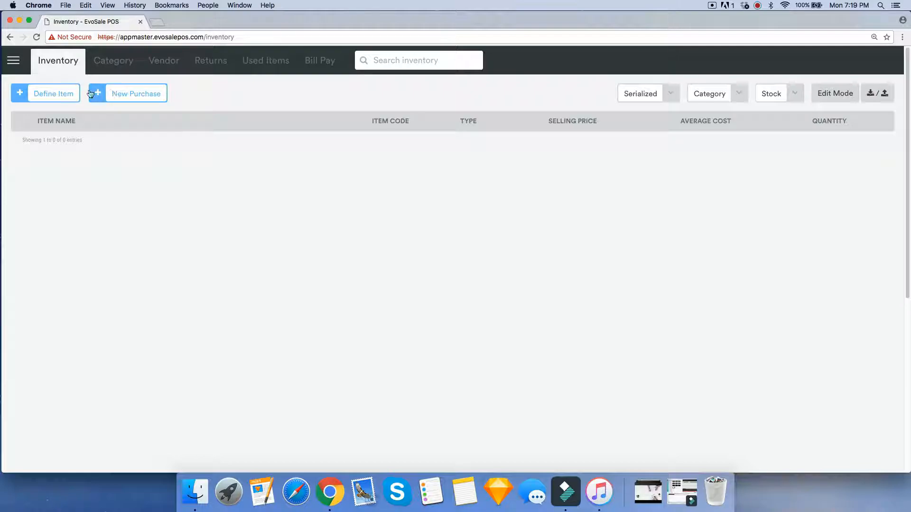
pyautogui.click(58, 98)
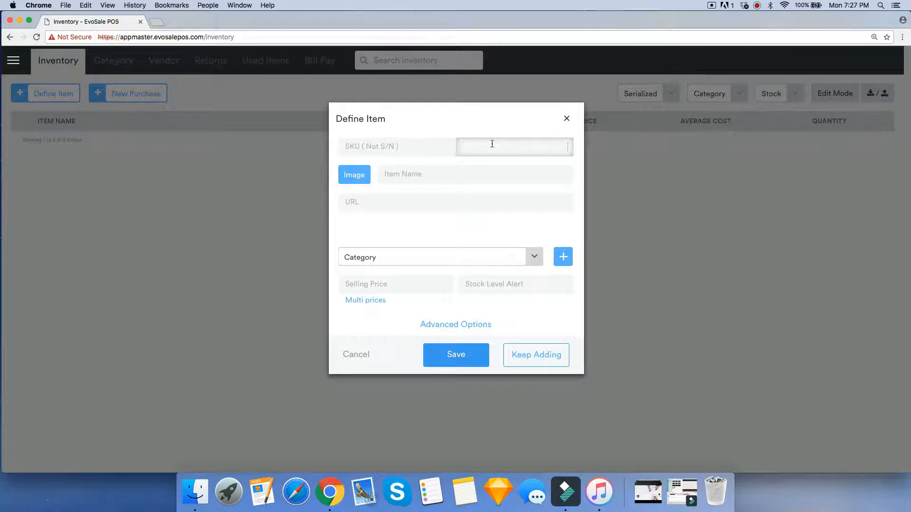
pyautogui.write('611269101713')
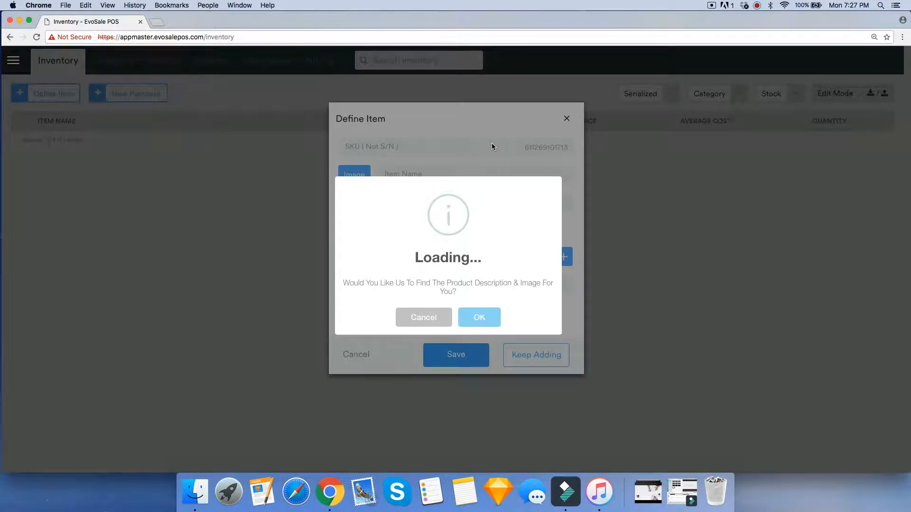
pyautogui.click(479, 318)
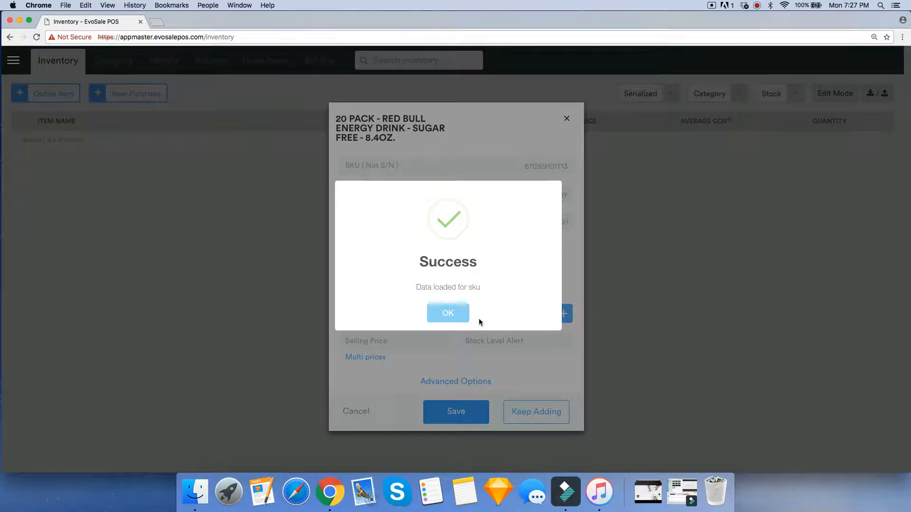
pyautogui.click(455, 313)
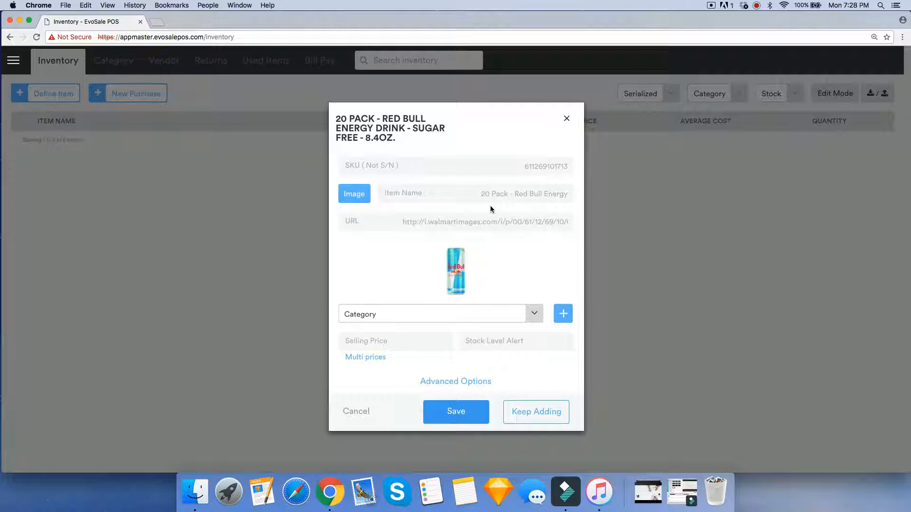
# Remove "20 Pack -" from the item name and replace its image with the can-and-case picture from a search for "Red bull box"
pyautogui.click(487, 193)
pyautogui.moveTo(487, 194); pyautogui.dragTo(513, 196)
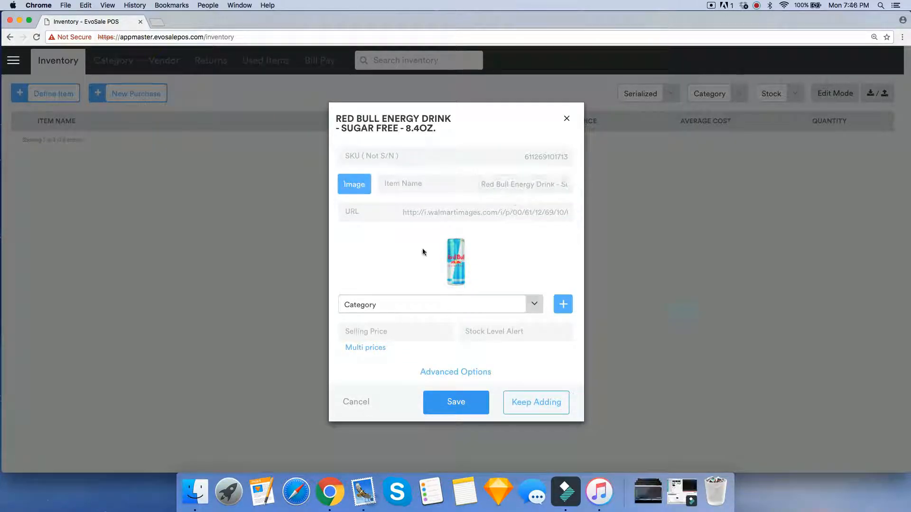
pyautogui.click(358, 190)
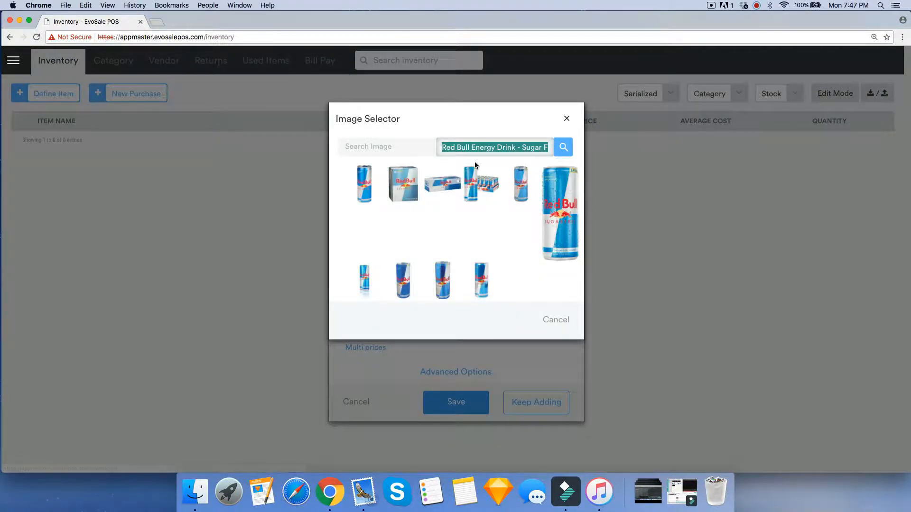
pyautogui.write('Red bull box')
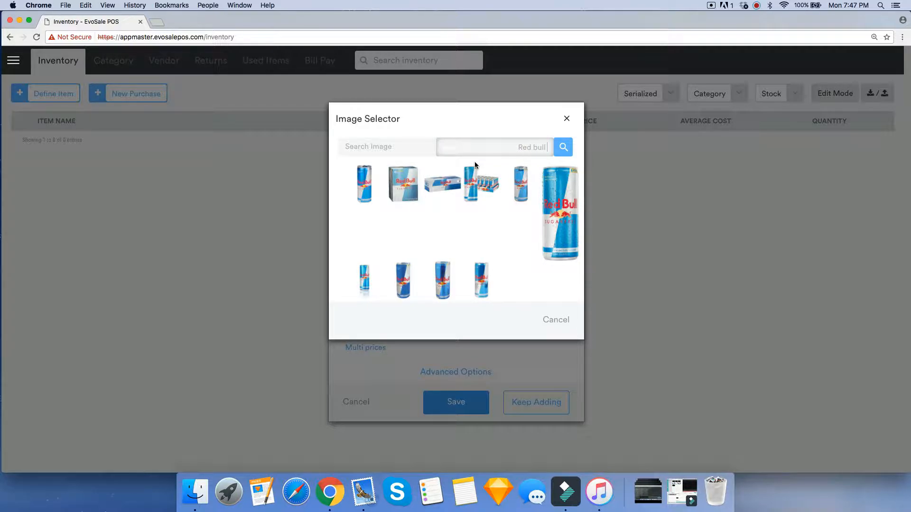
pyautogui.press('Return')
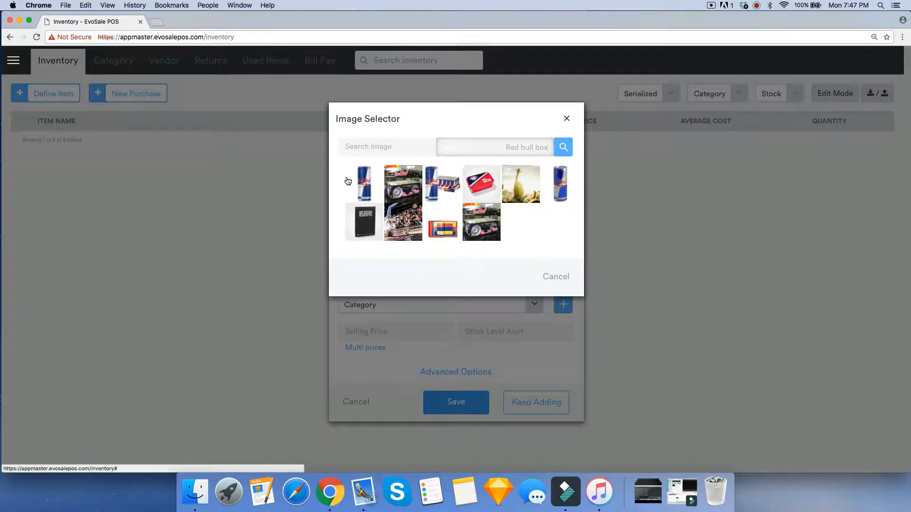
pyautogui.click(429, 184)
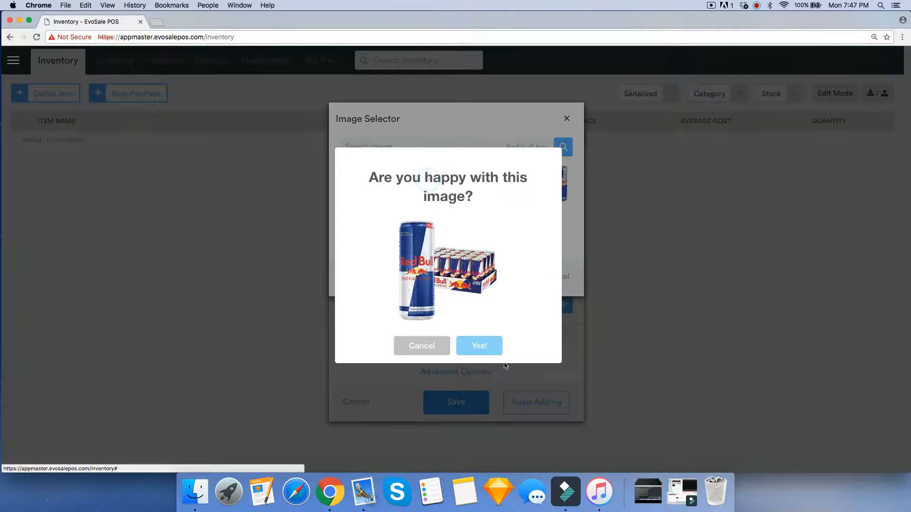
pyautogui.click(480, 347)
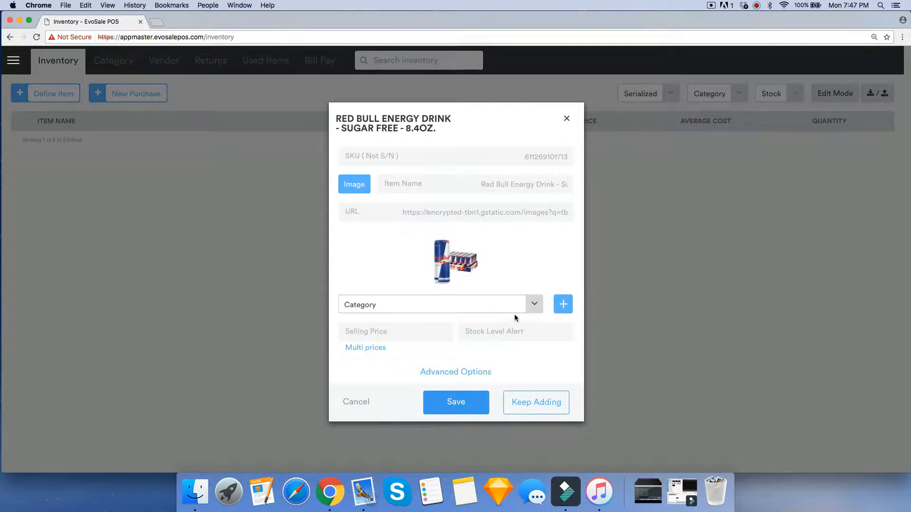
# Create and save a new item category named Drinks with its type set to None
pyautogui.click(531, 307)
pyautogui.click(532, 306)
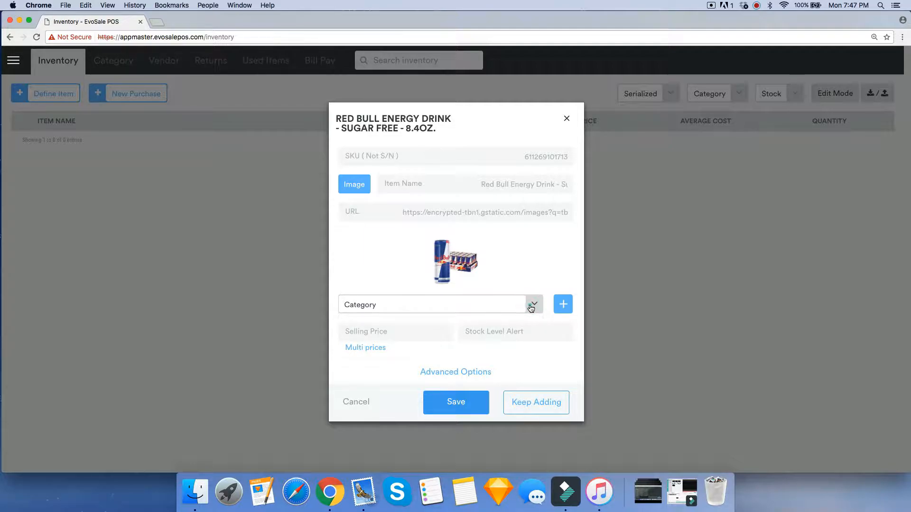
pyautogui.click(563, 305)
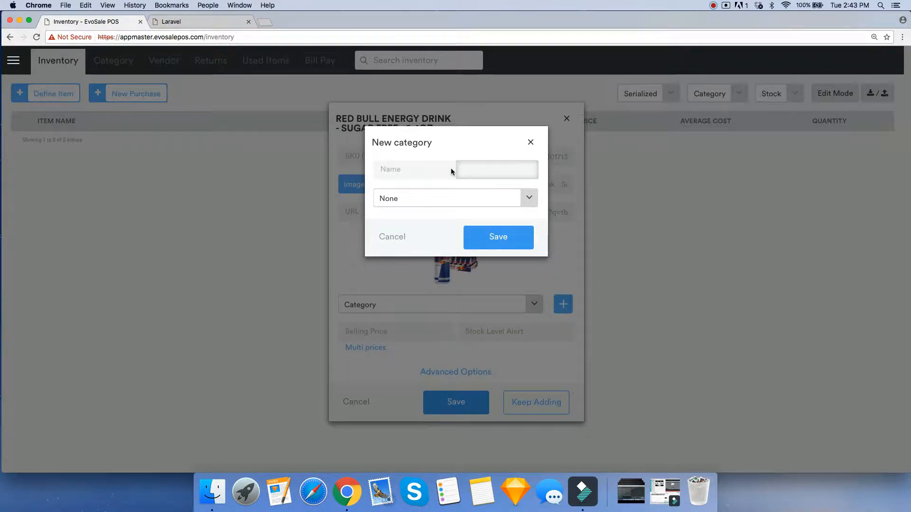
pyautogui.write('Drinks')
pyautogui.click(531, 200)
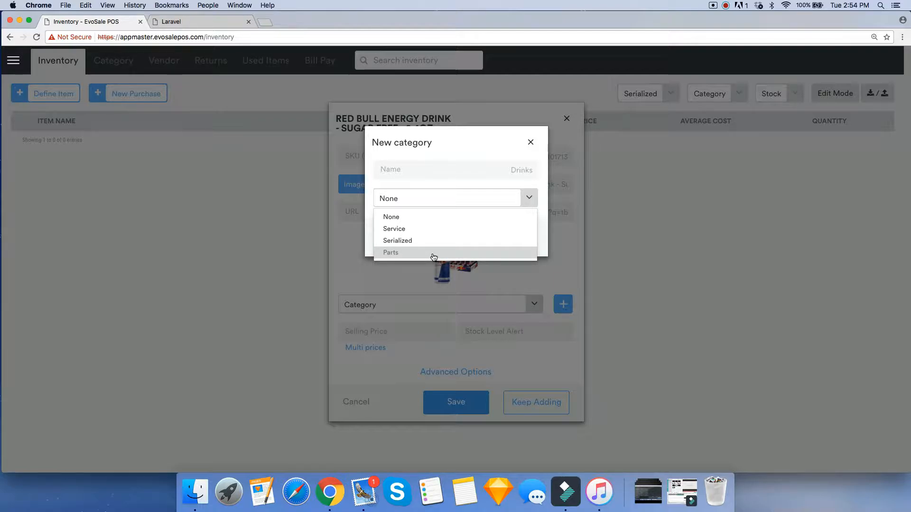
pyautogui.click(428, 221)
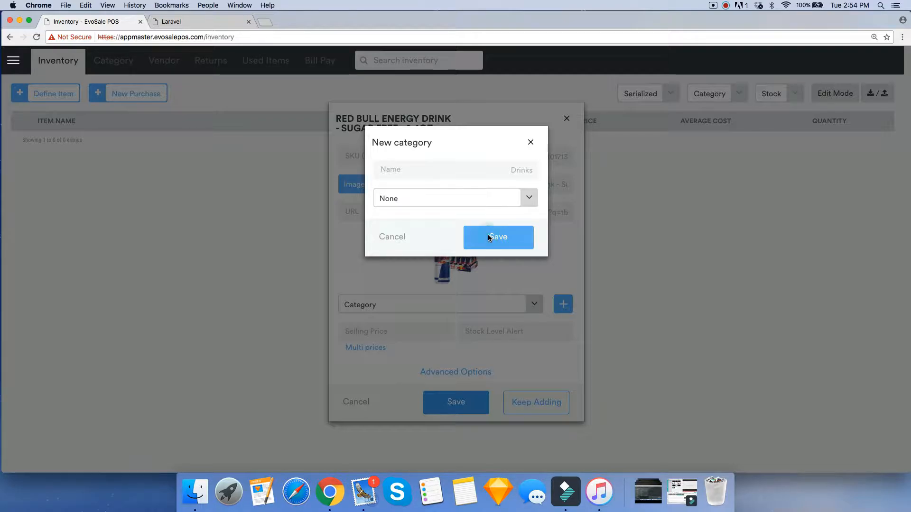
pyautogui.click(489, 238)
pyautogui.click(449, 314)
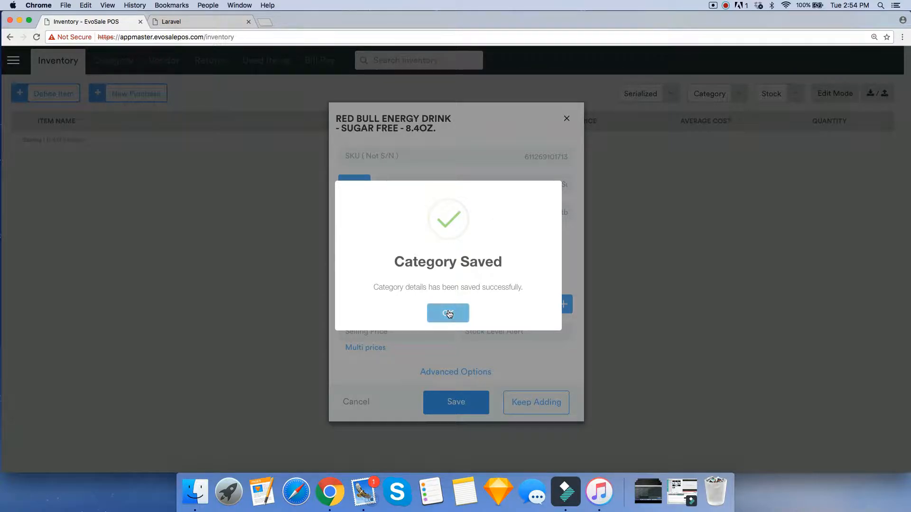
# Assign the item to the Drinks category with a selling price of 2.50, and expand its advanced options
pyautogui.click(529, 308)
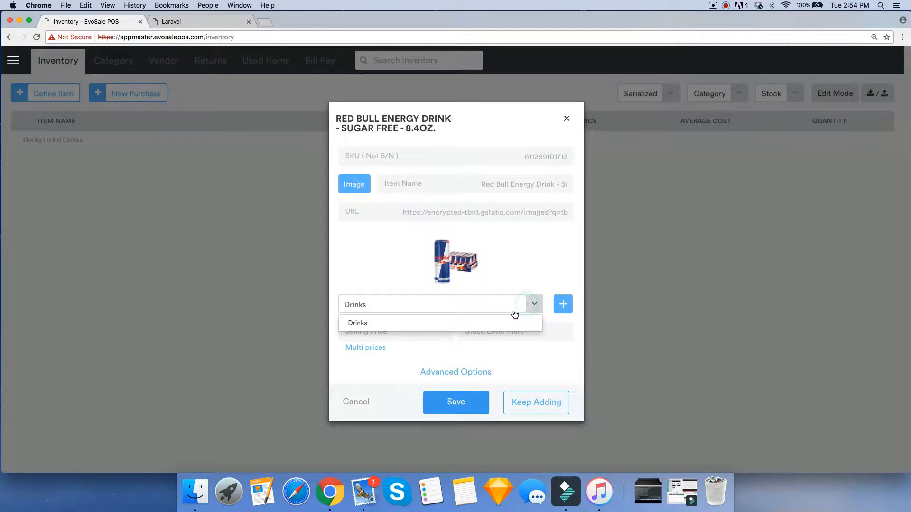
pyautogui.click(502, 325)
pyautogui.click(436, 326)
pyautogui.write('2')
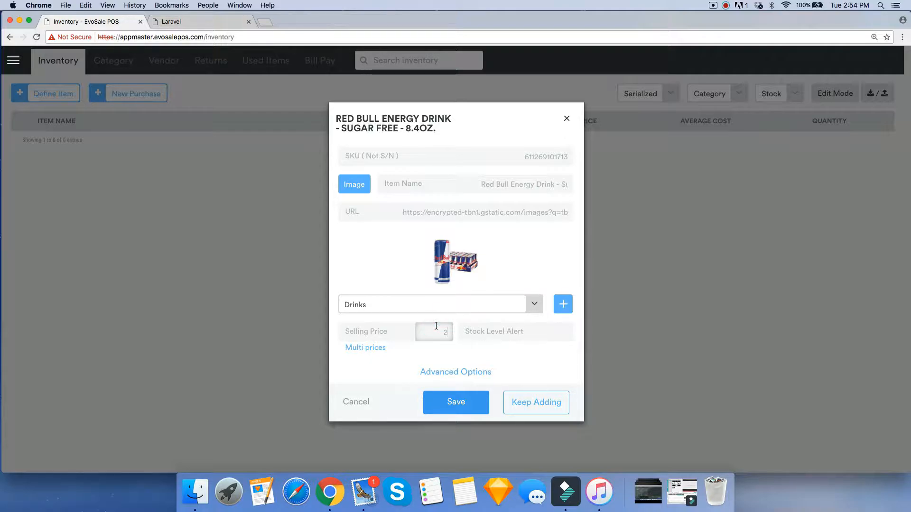
pyautogui.write('.50')
pyautogui.click(457, 372)
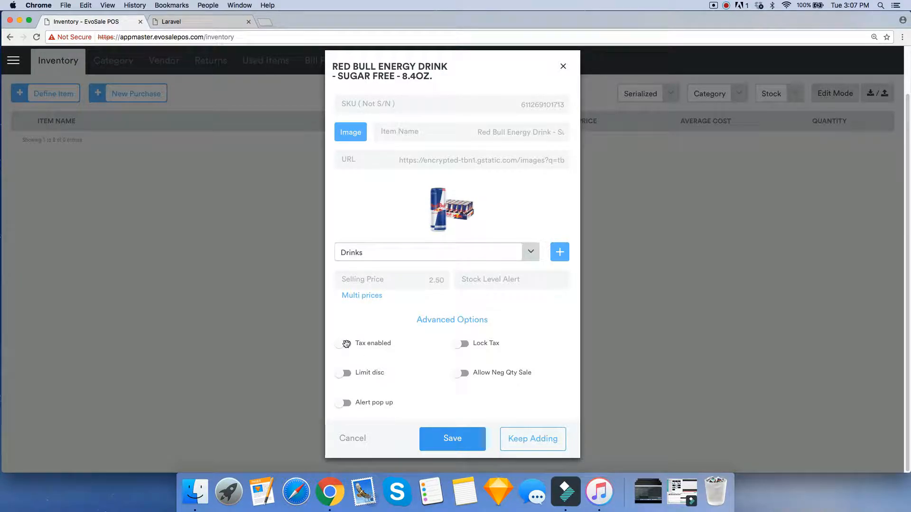
# Try the Tax enabled, Lock Tax, Limit disc and Allow Neg Qty Sale options, switching each one on and back off
pyautogui.click(346, 344)
pyautogui.click(347, 343)
pyautogui.click(466, 345)
pyautogui.click(463, 343)
pyautogui.click(342, 373)
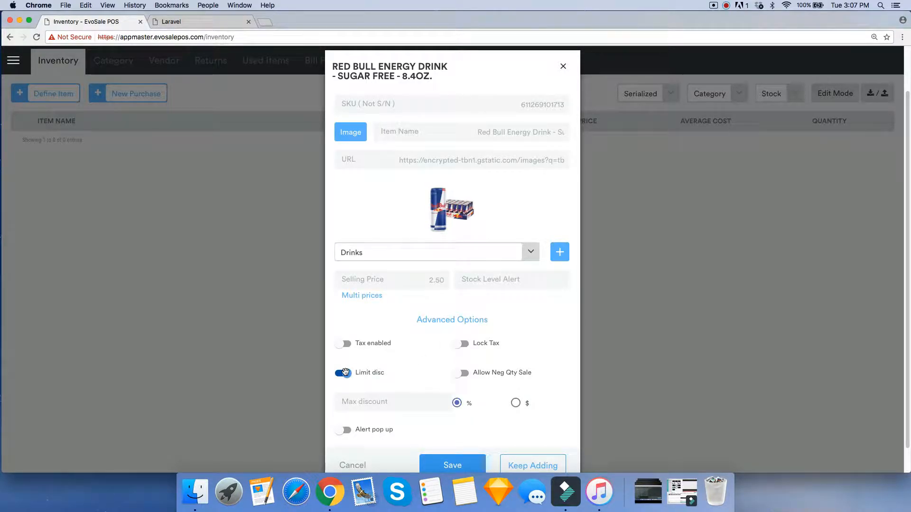
pyautogui.click(344, 373)
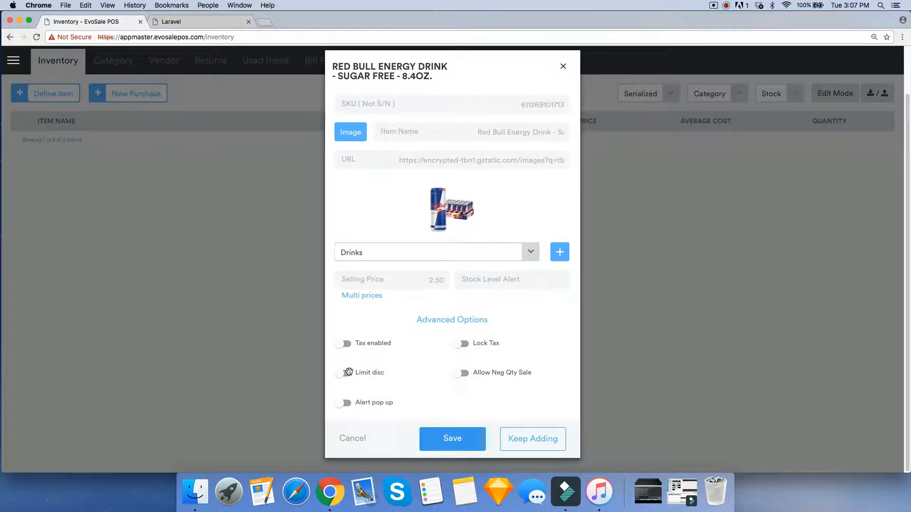
pyautogui.click(463, 375)
pyautogui.click(463, 375)
# Enable the item's alert pop-up with the message "Say thank you to customer!"
pyautogui.click(344, 403)
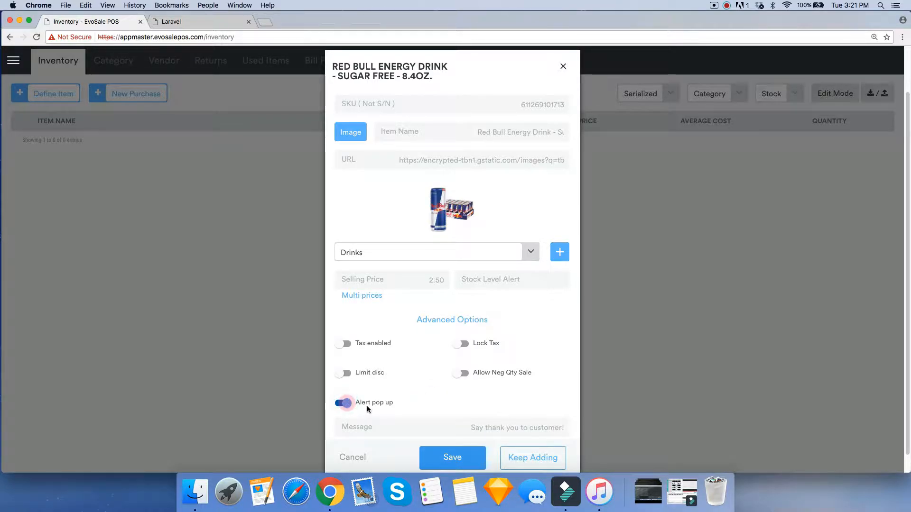
pyautogui.click(478, 428)
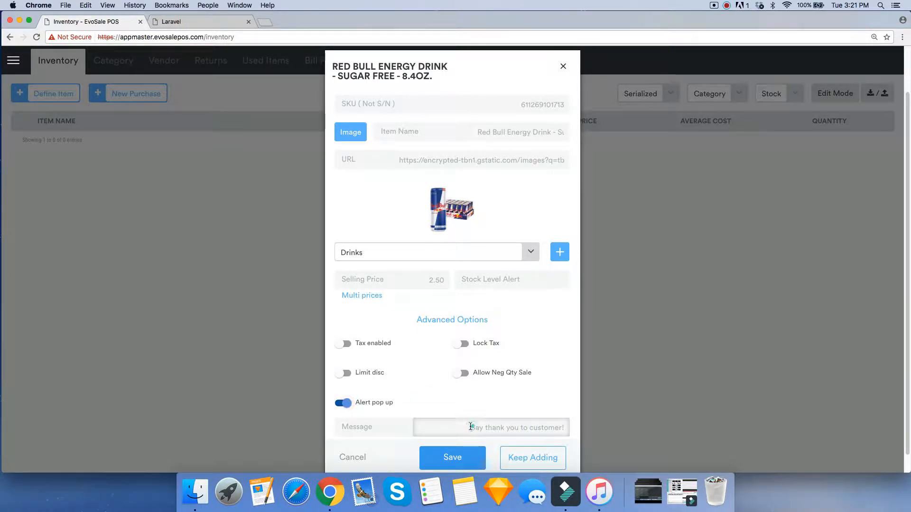
pyautogui.tripleClick(477, 428)
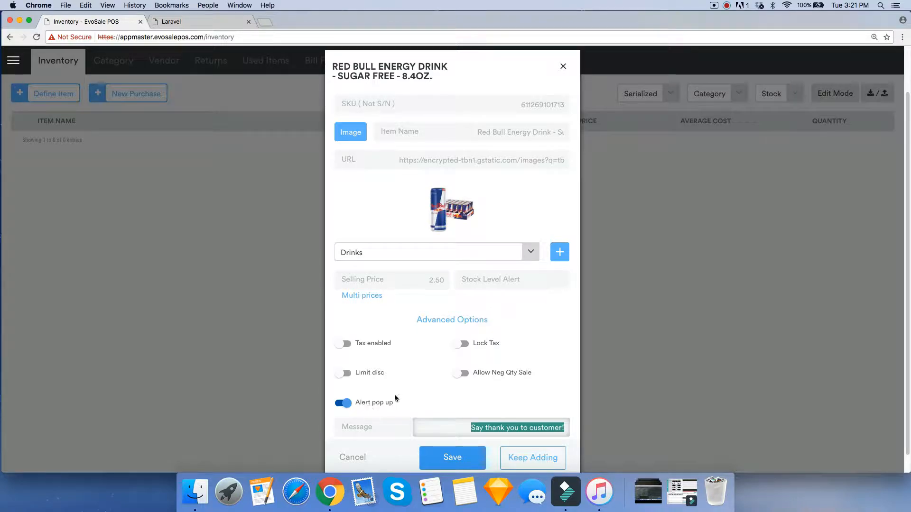
# Turn on Tax enabled and Lock Tax for the item, and save it
pyautogui.click(348, 343)
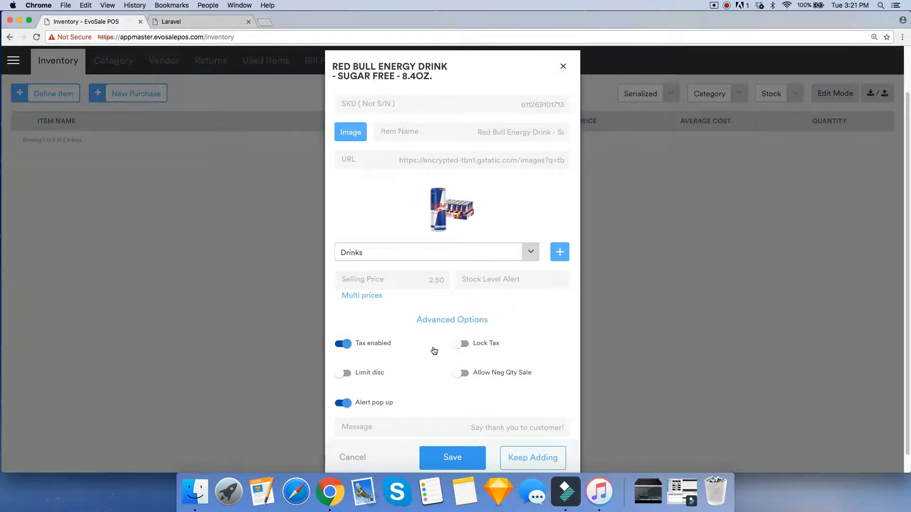
pyautogui.click(460, 343)
pyautogui.moveTo(472, 432); pyautogui.dragTo(569, 430)
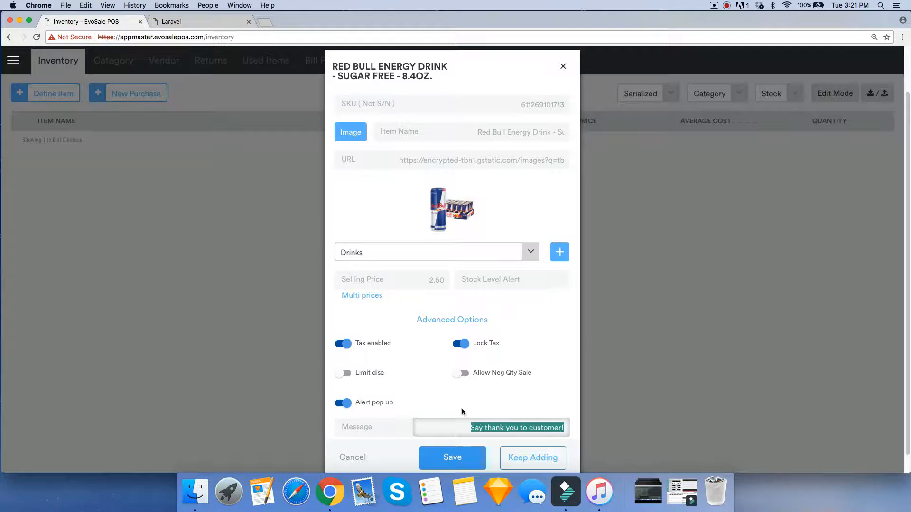
pyautogui.click(454, 456)
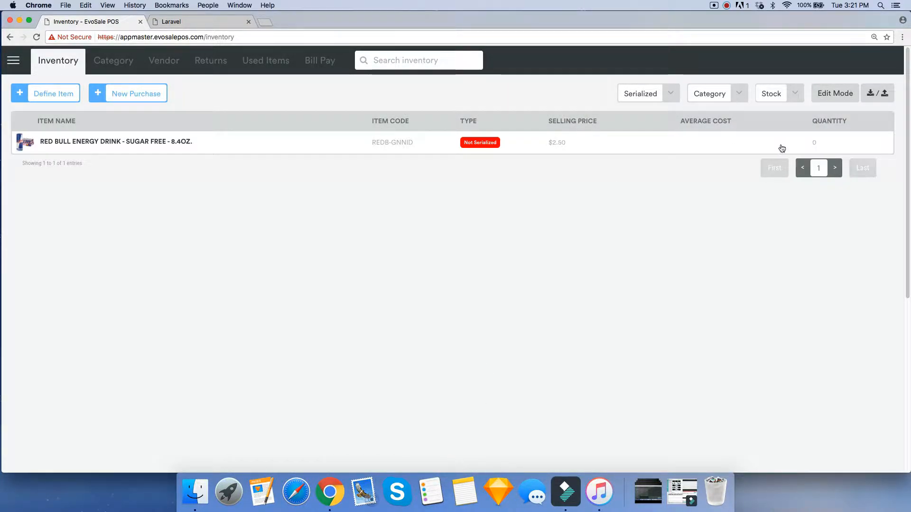
# Start a new purchase order, adding a vendor named Amazon and selecting it for the order
pyautogui.moveTo(781, 144); pyautogui.dragTo(828, 146)
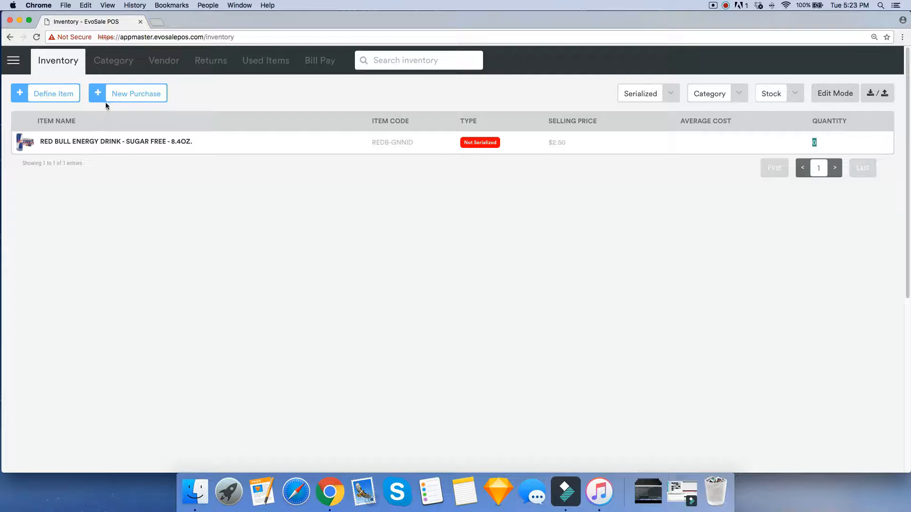
pyautogui.click(115, 96)
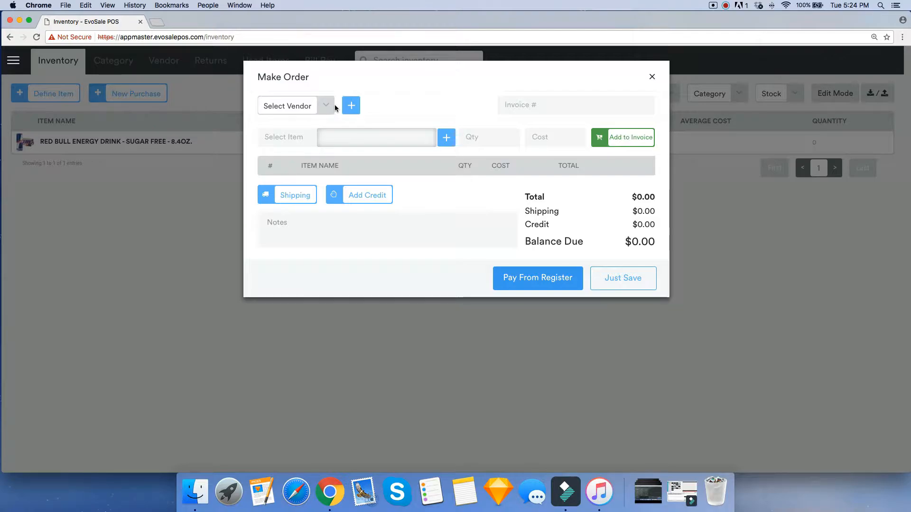
pyautogui.click(346, 106)
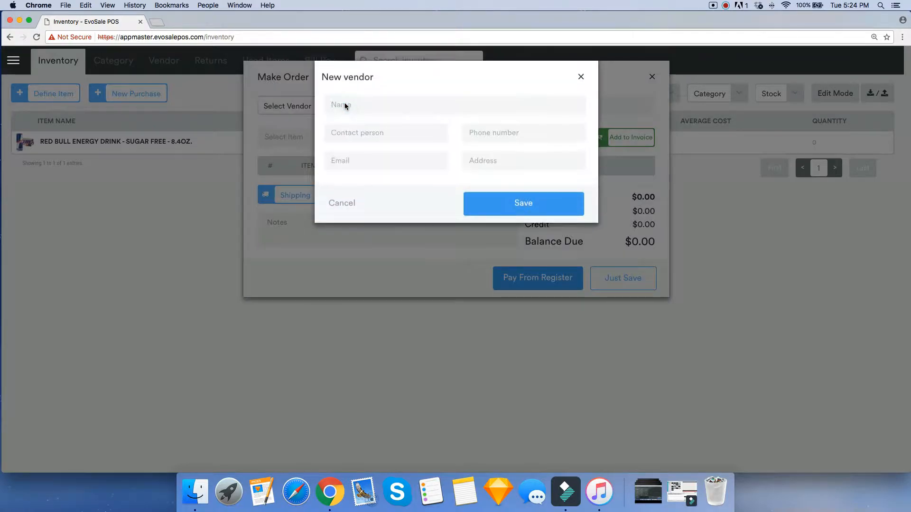
pyautogui.click(422, 106)
pyautogui.write('Amazon')
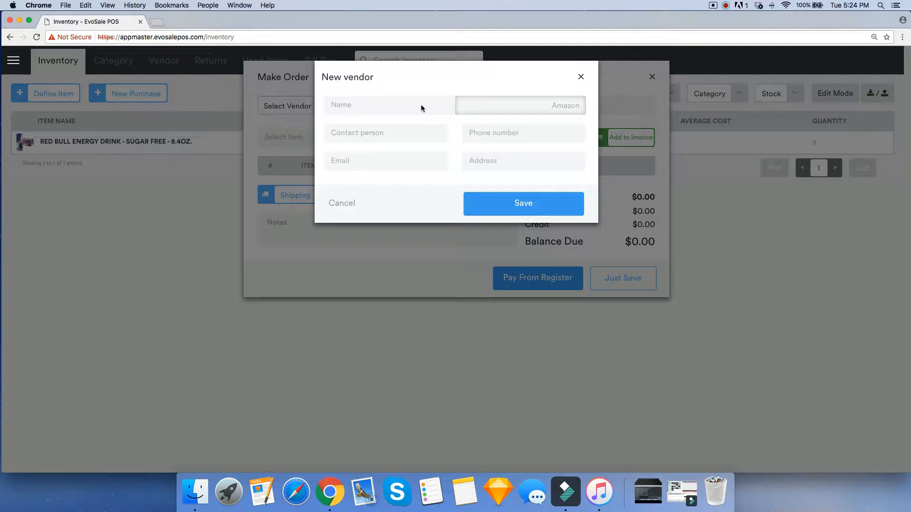
pyautogui.press('Return')
pyautogui.click(325, 113)
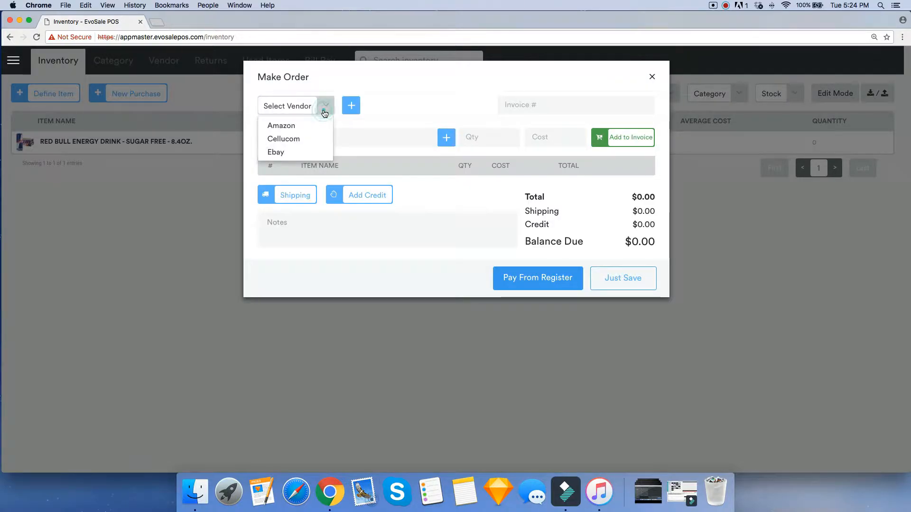
pyautogui.click(313, 123)
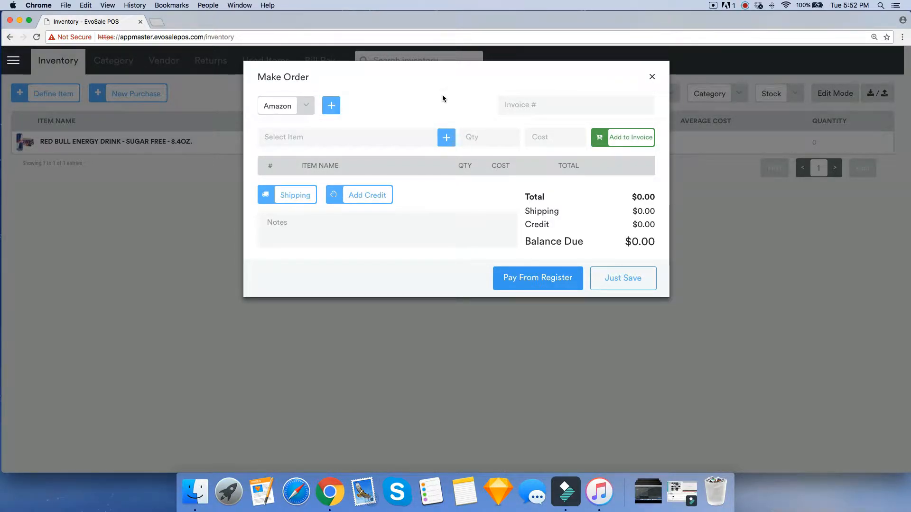
# Add 10 units of Red Bull Energy Drink - Sugar Free to the order at a cost of $1.50 each
pyautogui.click(442, 97)
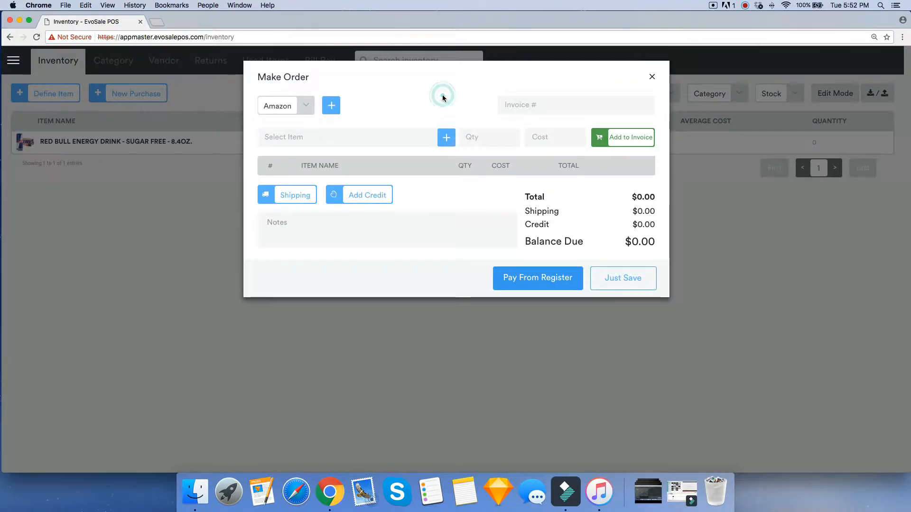
pyautogui.click(584, 104)
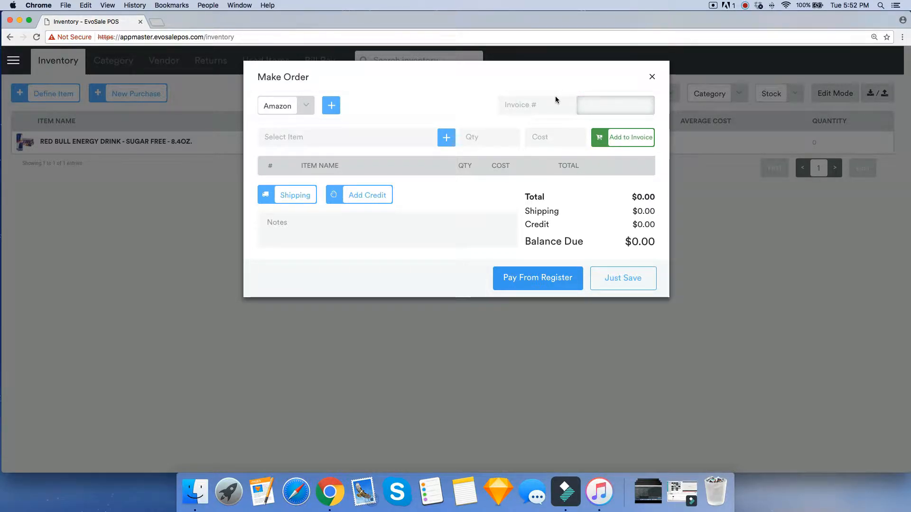
pyautogui.click(408, 140)
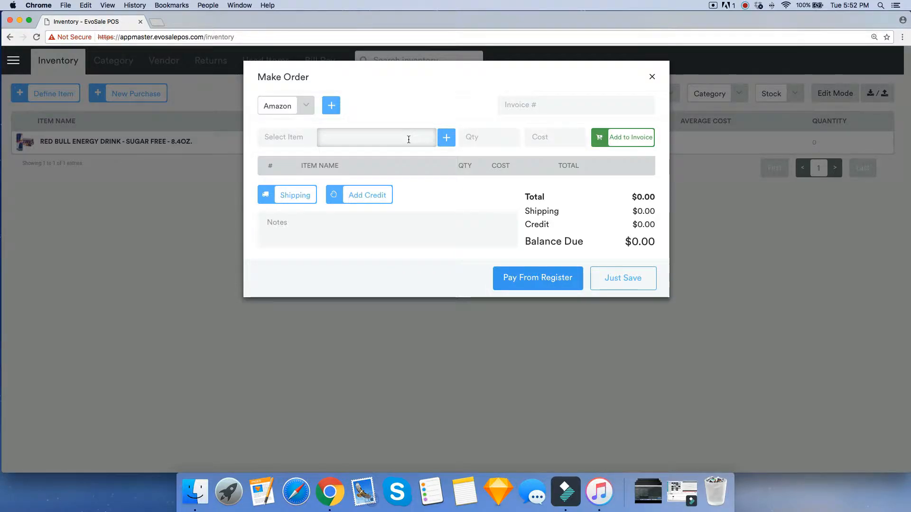
pyautogui.write('red')
pyautogui.press('Return')
pyautogui.press('Tab')
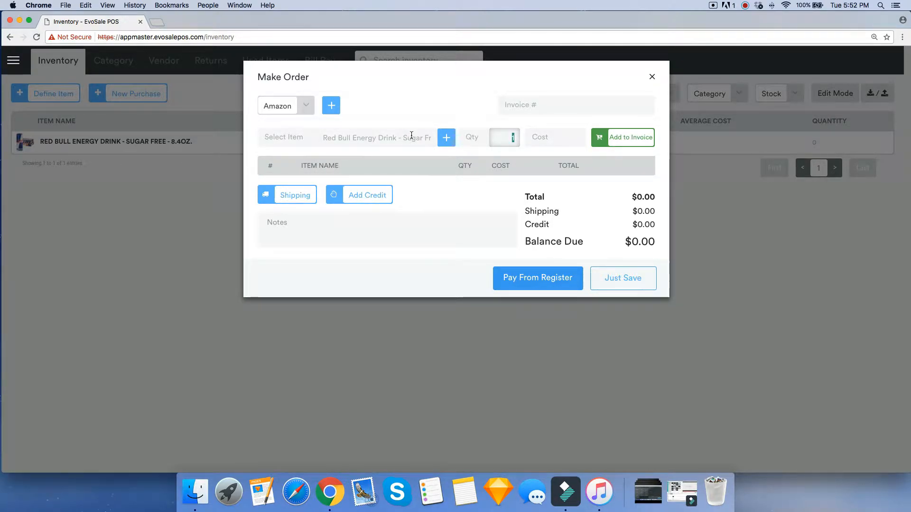
pyautogui.write('10')
pyautogui.press('Tab')
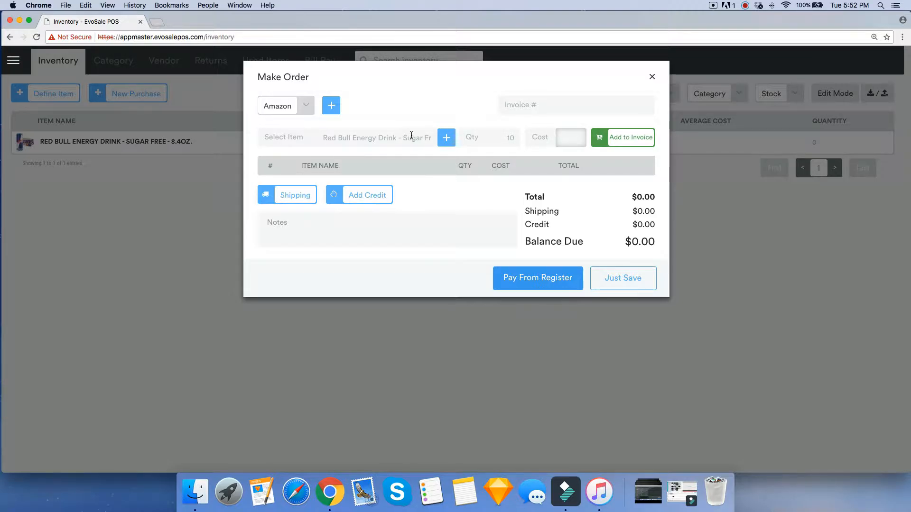
pyautogui.write('1.50')
pyautogui.click(621, 138)
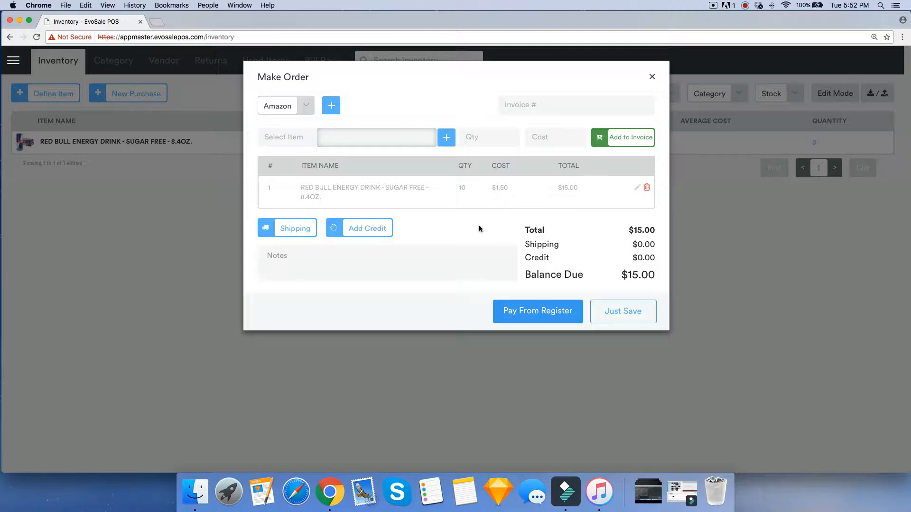
# Set the order's shipping charge to $2.00
pyautogui.click(306, 229)
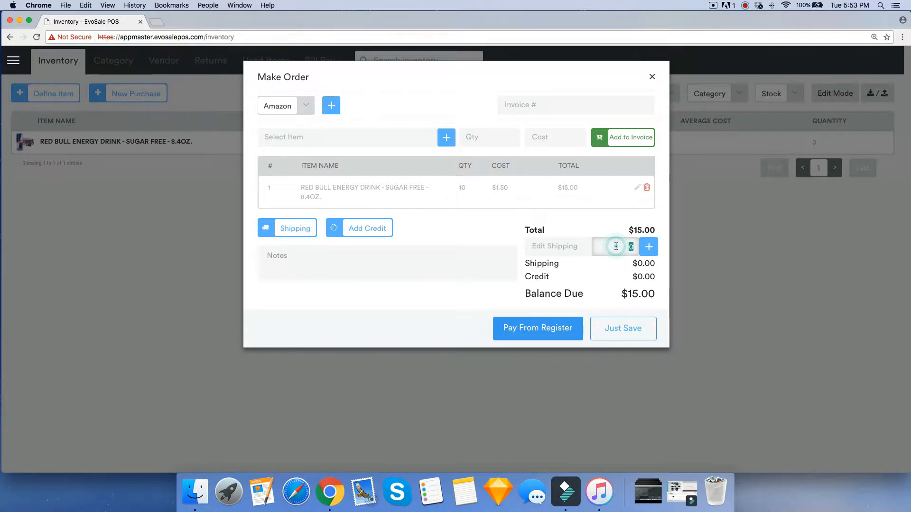
pyautogui.write('2.00')
pyautogui.click(649, 247)
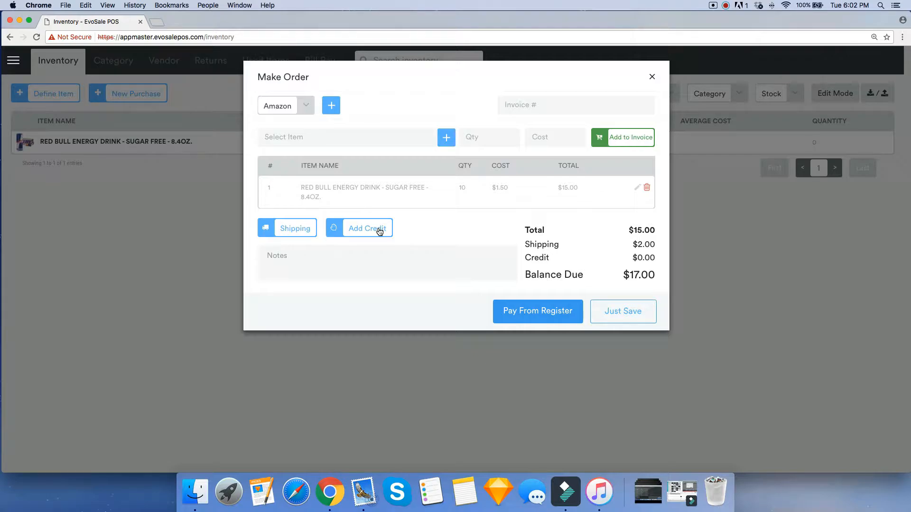
# Leave the order's credit at 0 and save the order without paying from the register
pyautogui.click(380, 231)
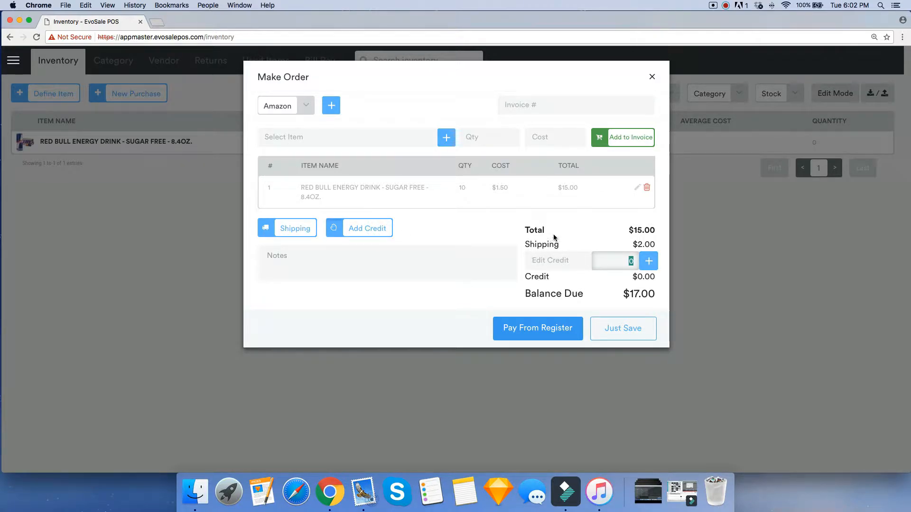
pyautogui.click(646, 261)
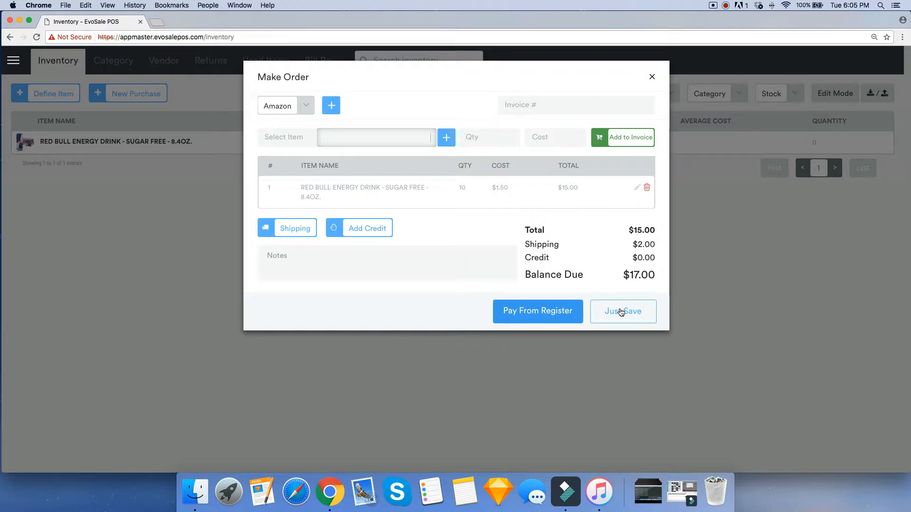
pyautogui.click(621, 312)
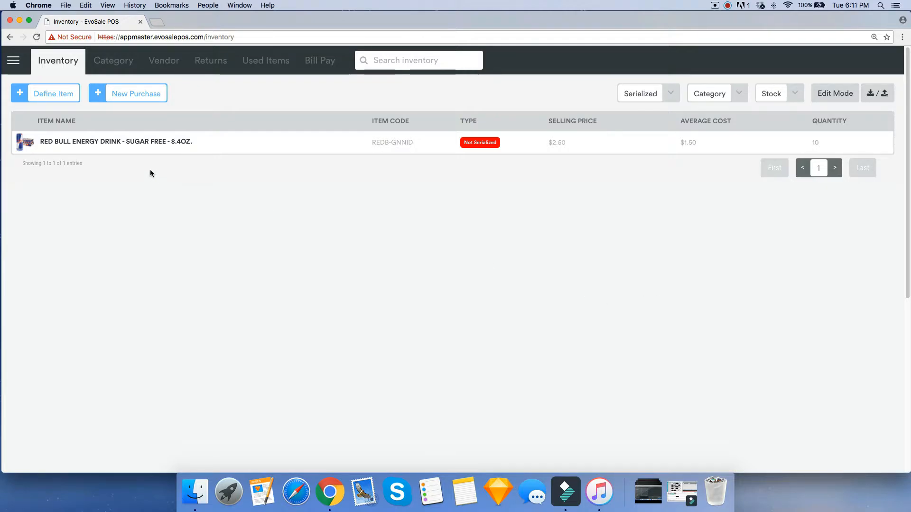
# Go to the sales screen and show its product list
pyautogui.click(9, 62)
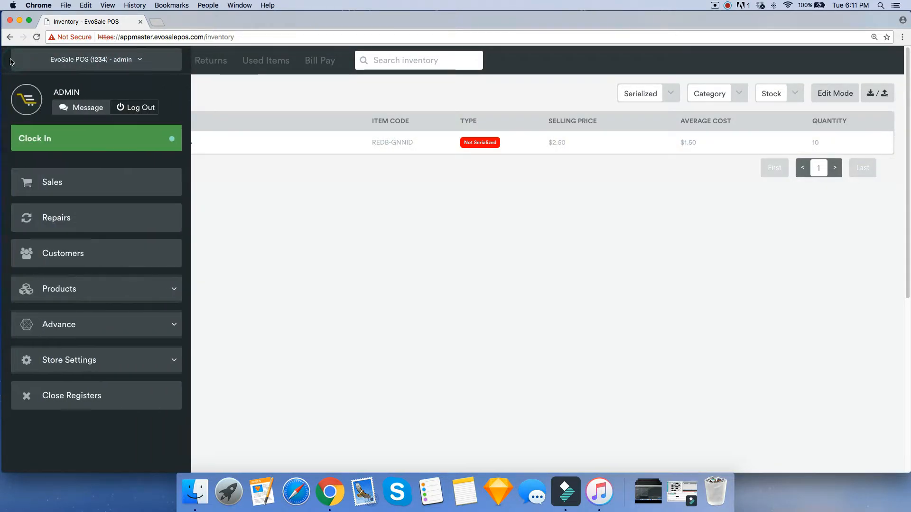
pyautogui.click(46, 183)
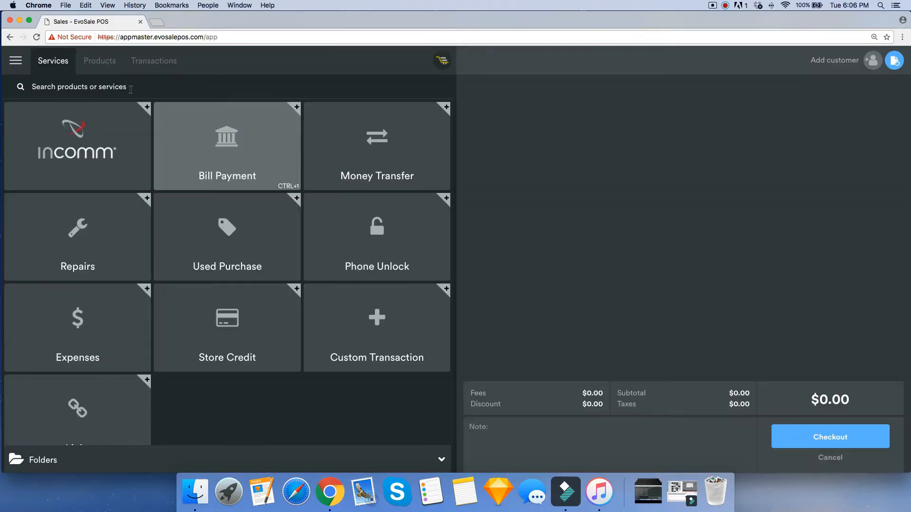
pyautogui.click(106, 61)
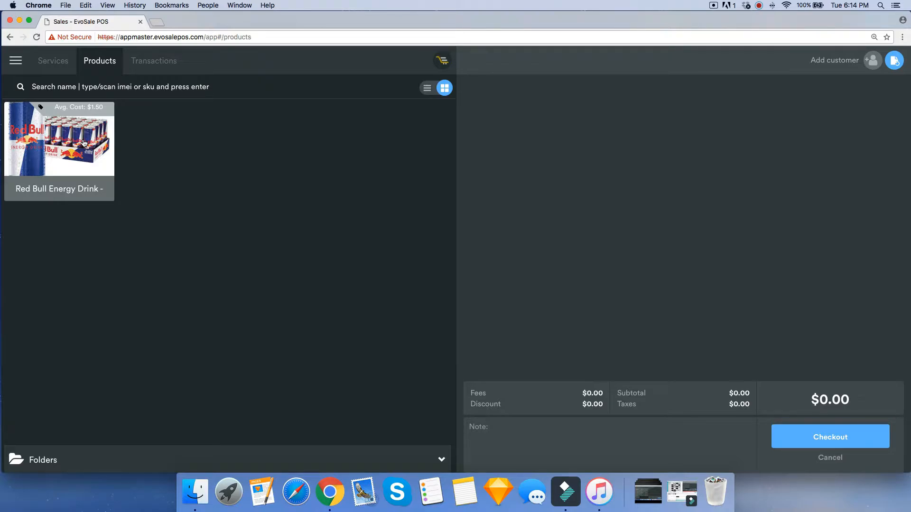
# Try a product search for "re" and clear the search text
pyautogui.click(152, 90)
pyautogui.write('re')
pyautogui.press('BackSpace')
pyautogui.press('BackSpace')
pyautogui.press('BackSpace')
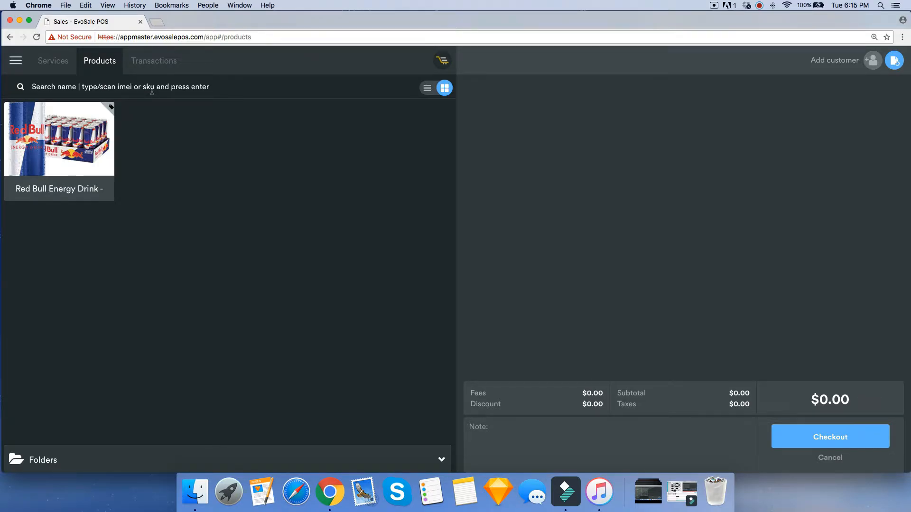
# Add one Red Bull Energy Drink to the cart at a price of $2.50 and acknowledge the item's alert
pyautogui.click(94, 140)
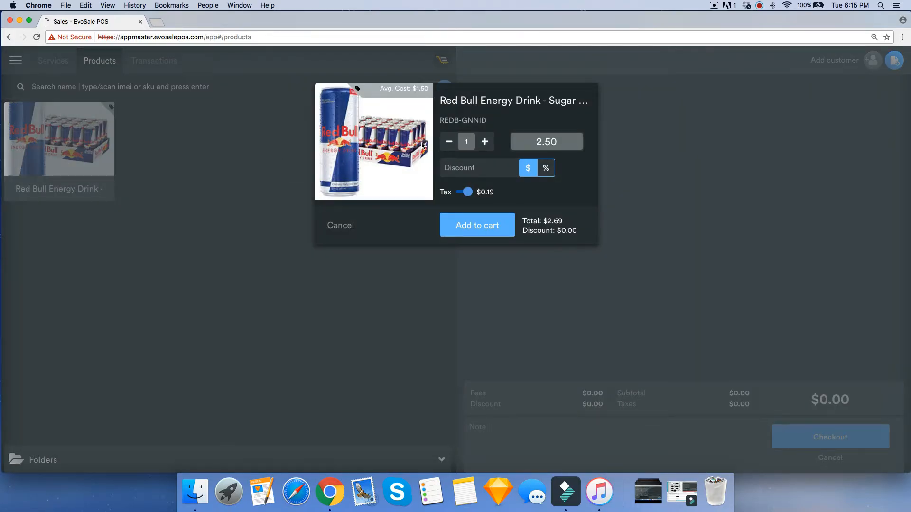
pyautogui.click(485, 141)
pyautogui.click(449, 142)
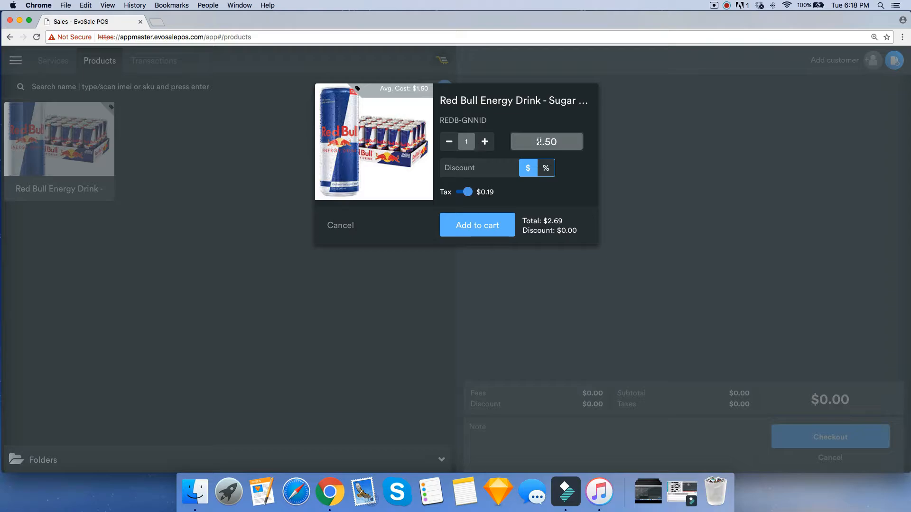
pyautogui.doubleClick(539, 142)
pyautogui.write('2.50')
pyautogui.click(493, 227)
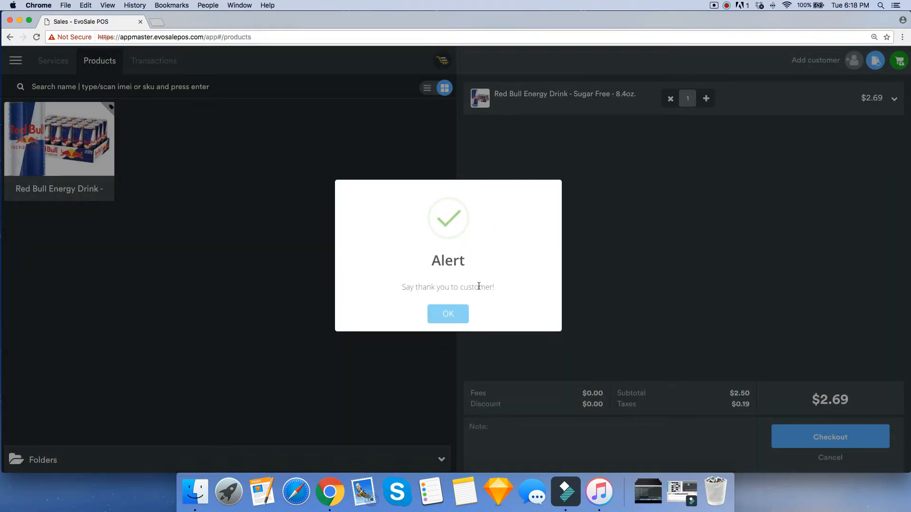
pyautogui.moveTo(400, 291); pyautogui.dragTo(500, 289)
pyautogui.click(493, 299)
pyautogui.click(455, 312)
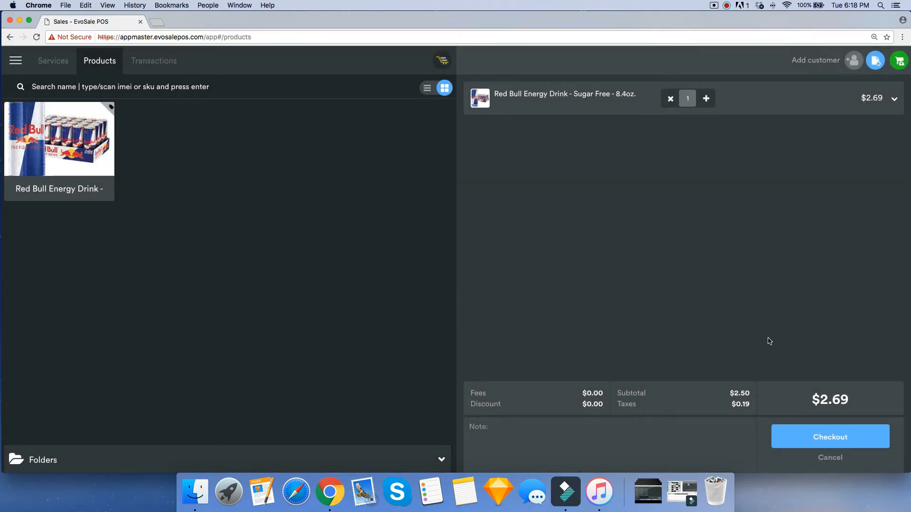
# Check out the cart with a $5 cash payment and complete the sale
pyautogui.click(801, 437)
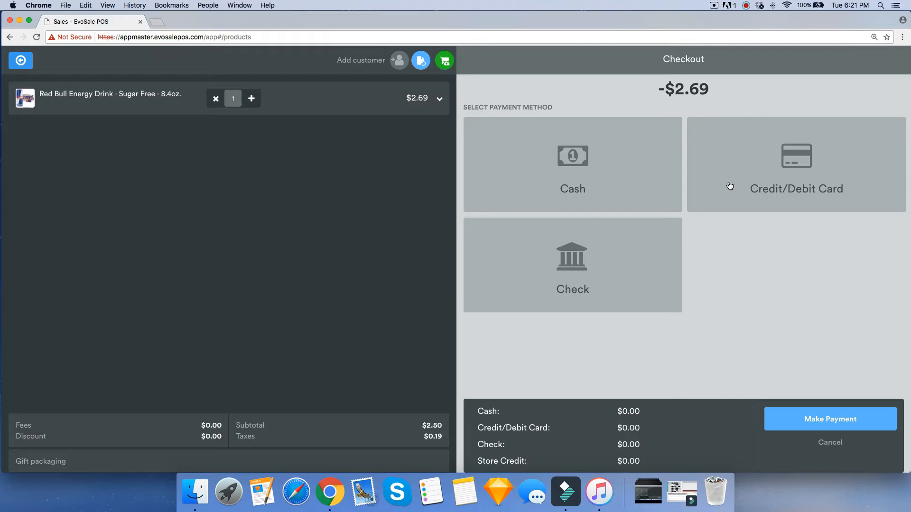
pyautogui.click(574, 171)
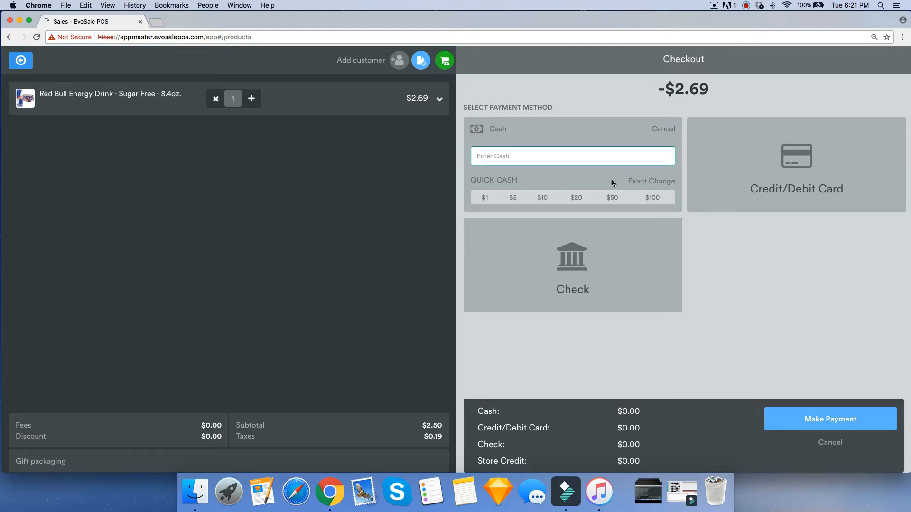
pyautogui.moveTo(617, 182)
pyautogui.mouseDown()
pyautogui.moveTo(670, 185)
pyautogui.moveTo(630, 185)
pyautogui.mouseUp()
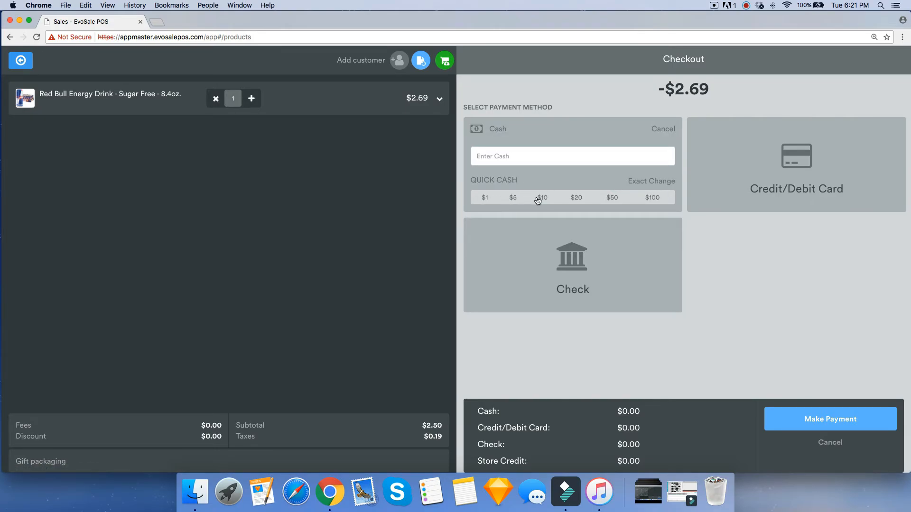
pyautogui.click(520, 201)
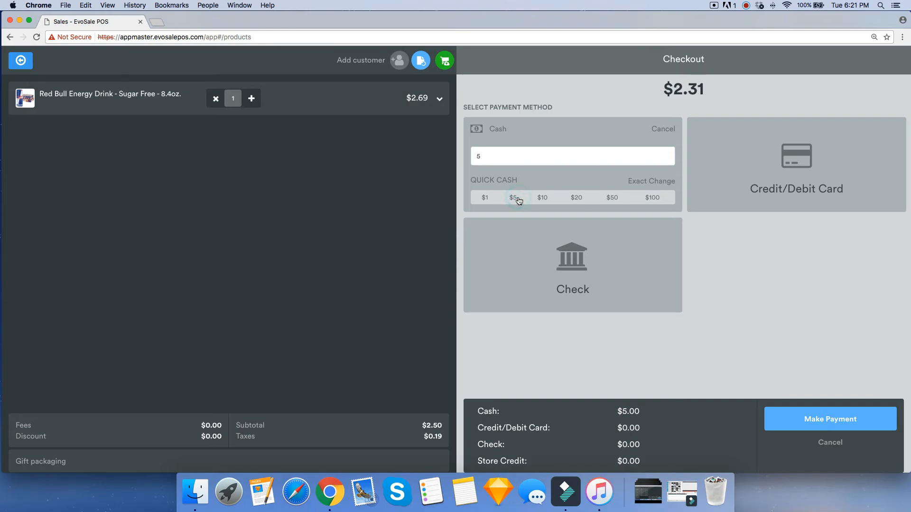
pyautogui.click(798, 422)
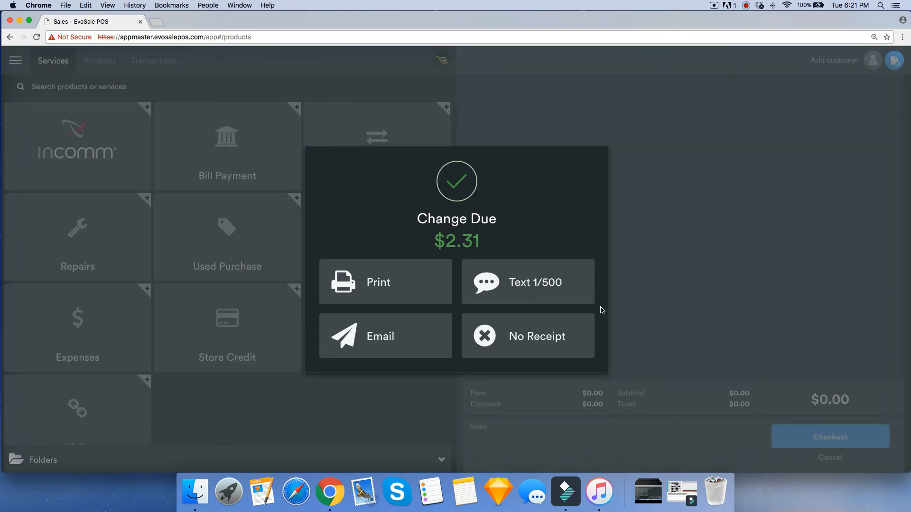